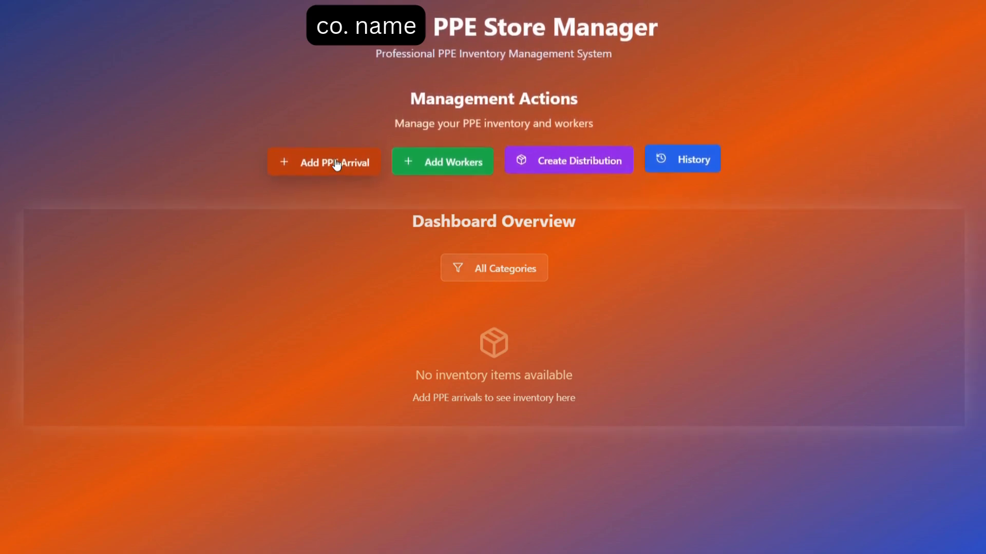
Step: Record a PPE arrival of 60 helmet items in the Head Protection category and return to the dashboard
click(336, 164)
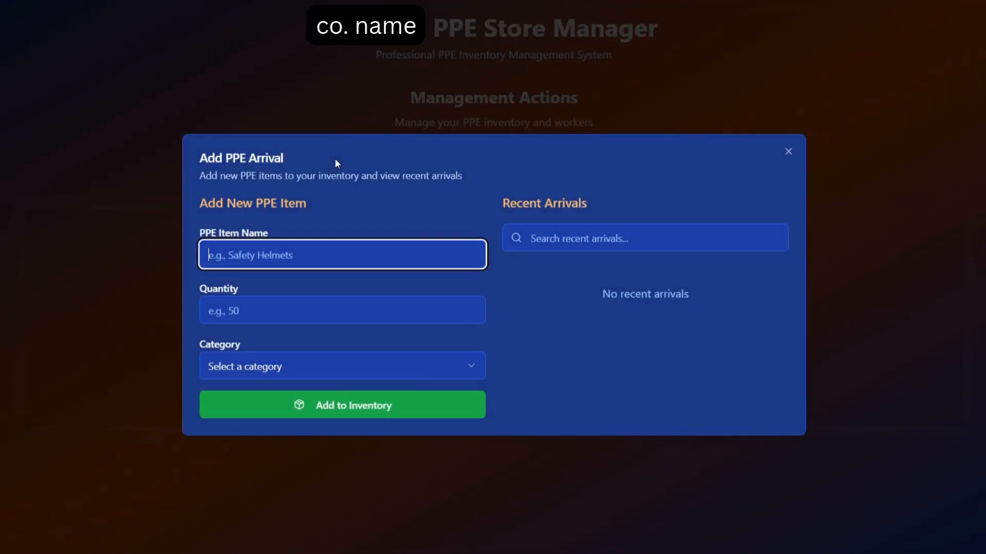
click(318, 251)
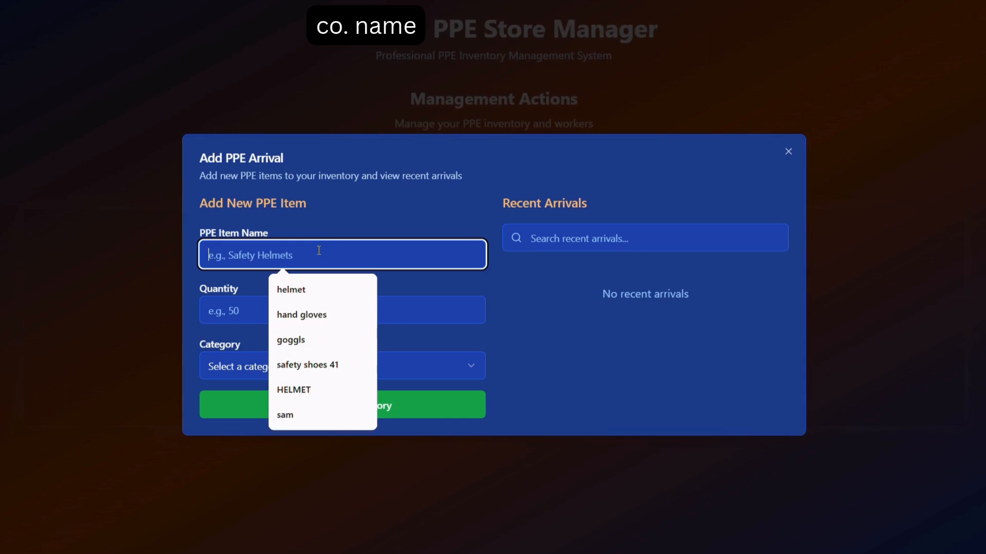
click(310, 291)
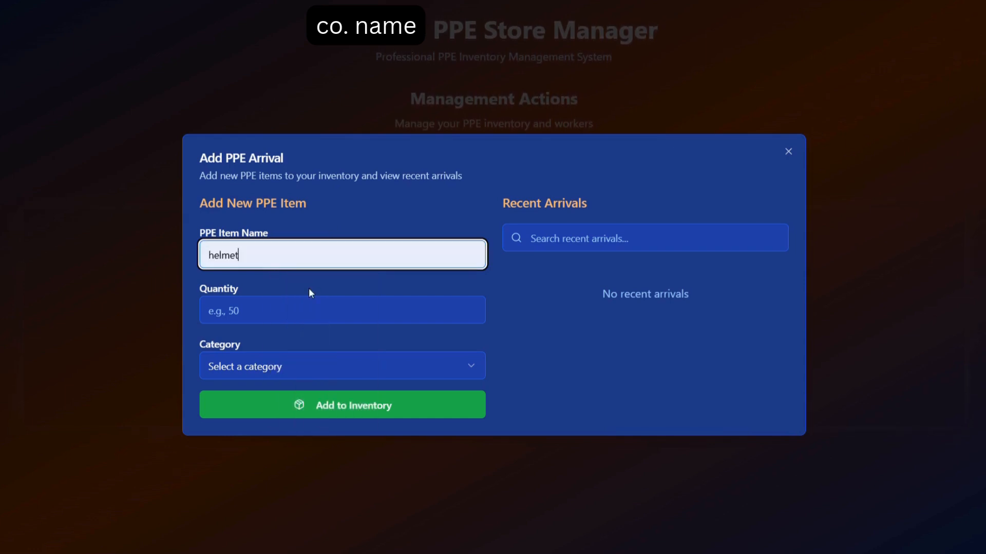
click(298, 317)
text(60)
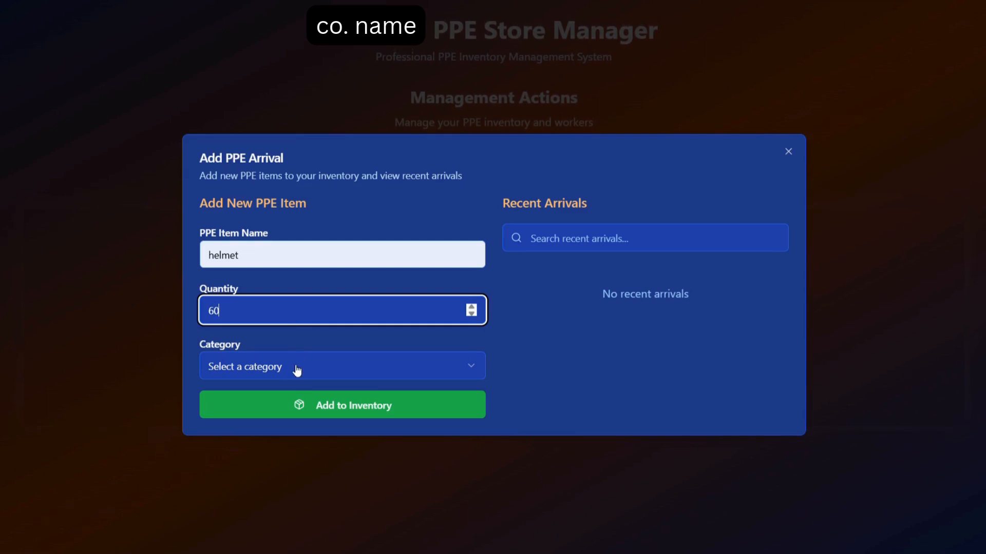
click(297, 369)
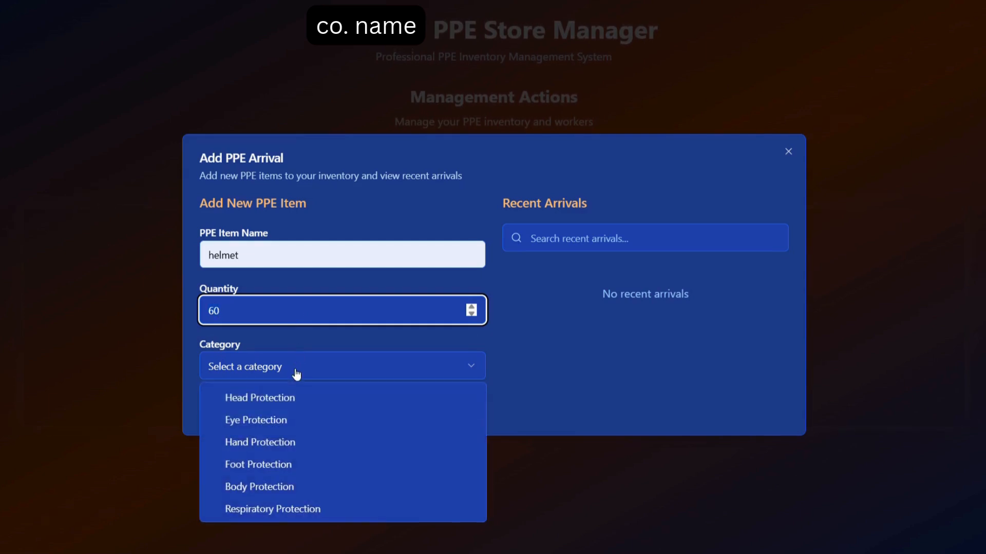
click(281, 399)
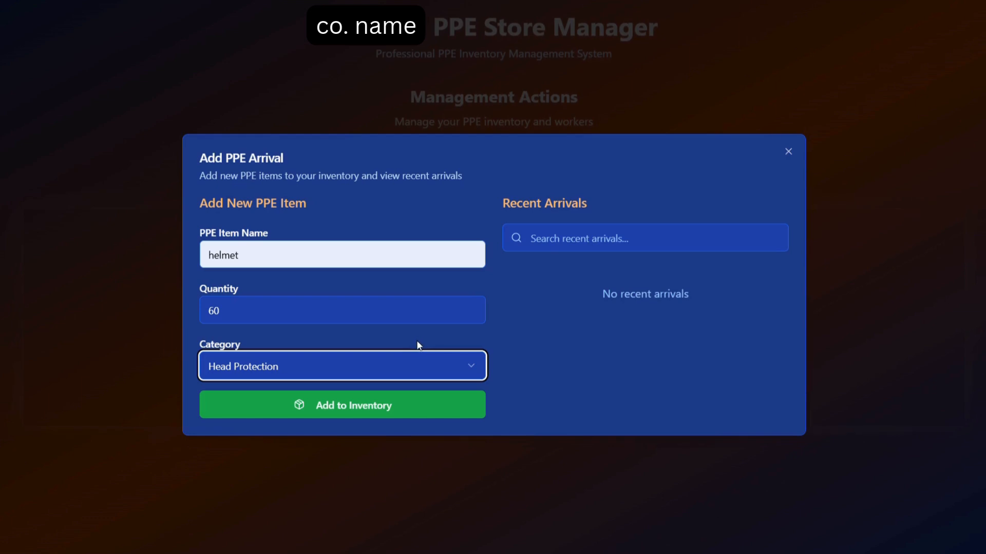
click(364, 412)
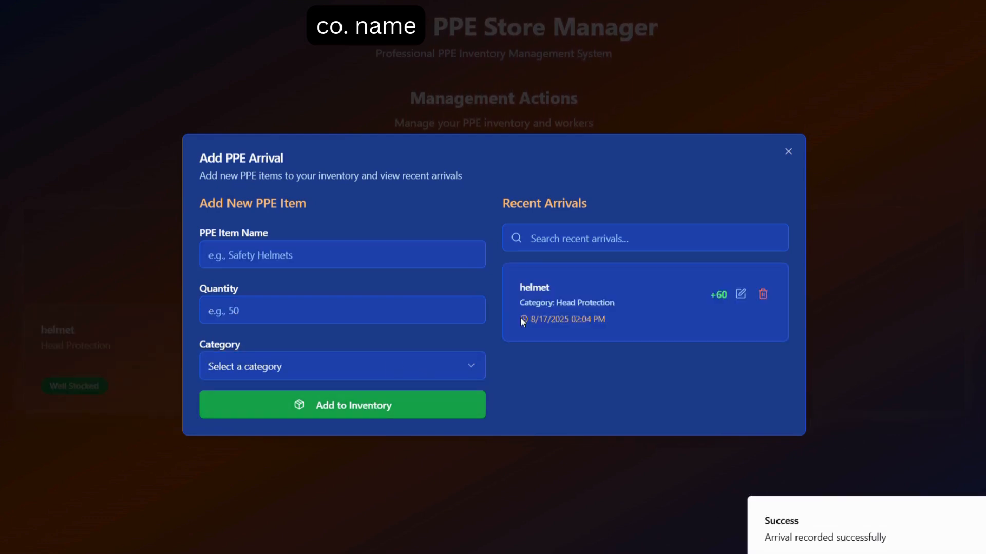
click(788, 151)
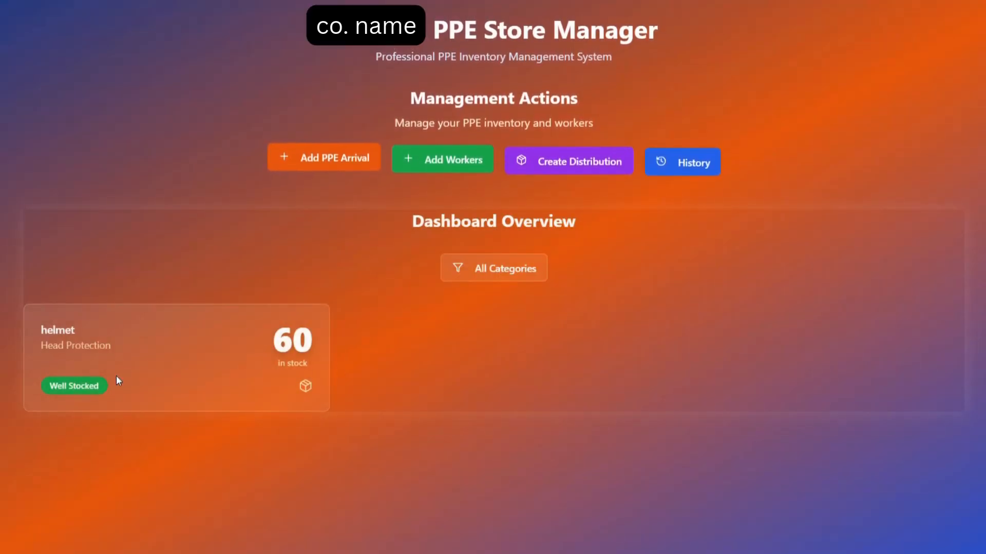
Step: Record a PPE arrival of 100 hand gloves in the Hand Protection category and return to the dashboard
click(352, 154)
click(325, 249)
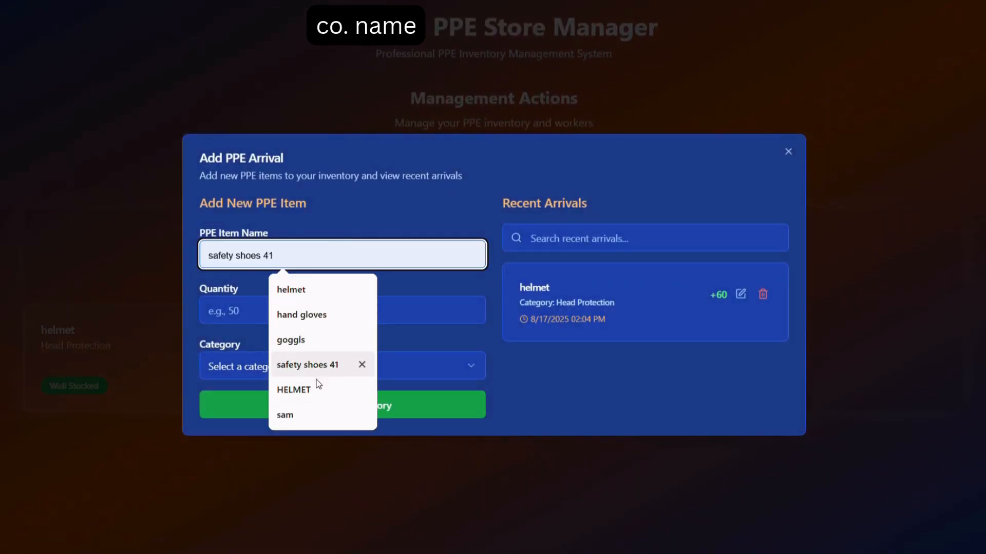
click(331, 315)
click(307, 313)
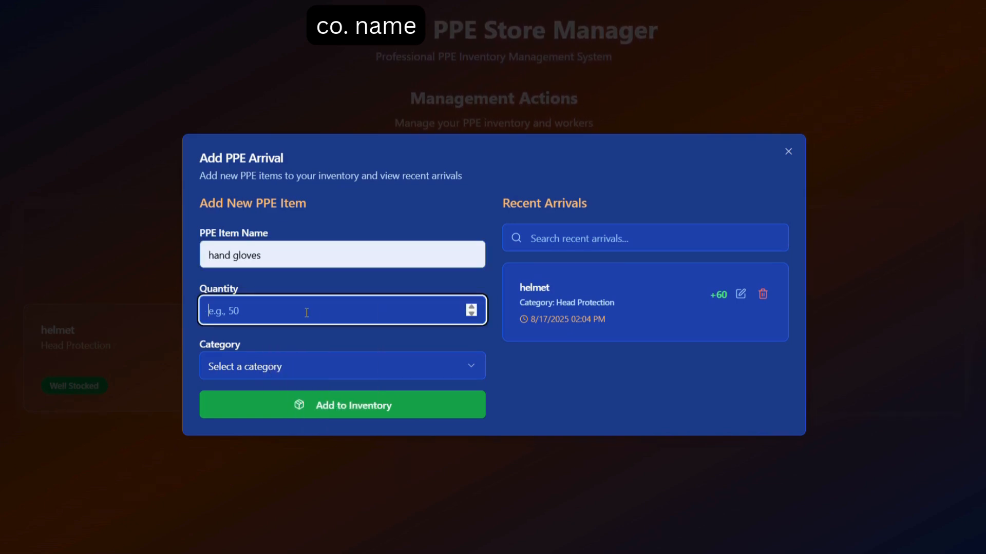
text(10)
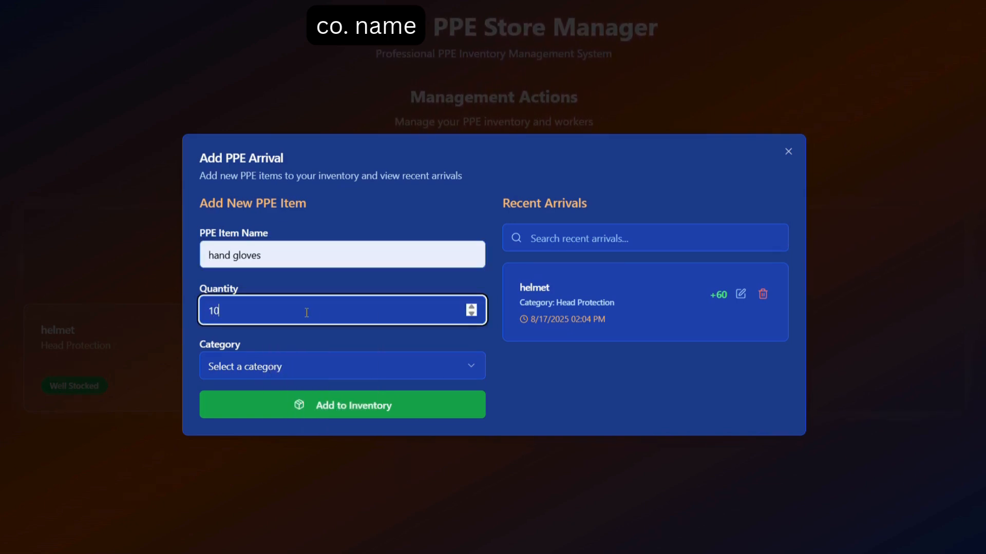
text(0)
click(305, 374)
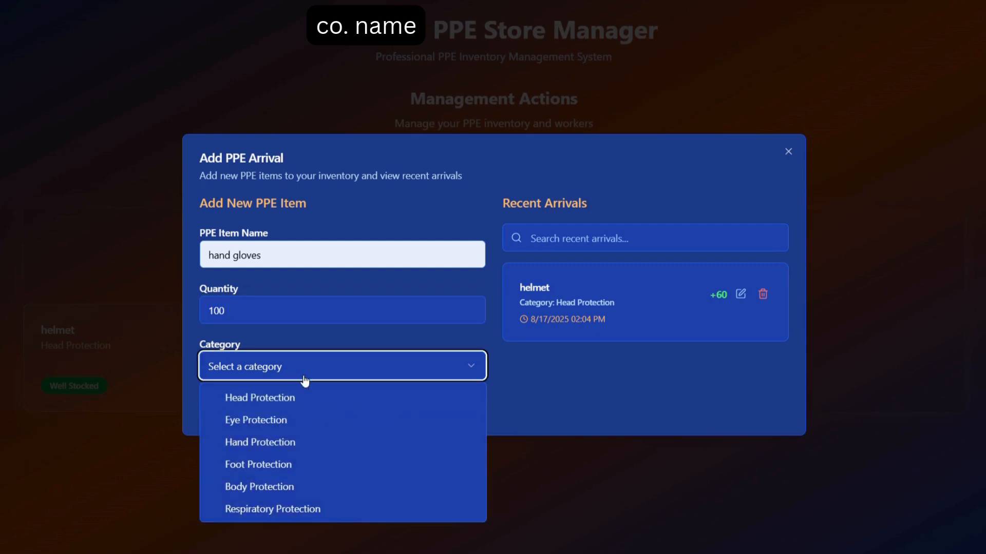
click(285, 442)
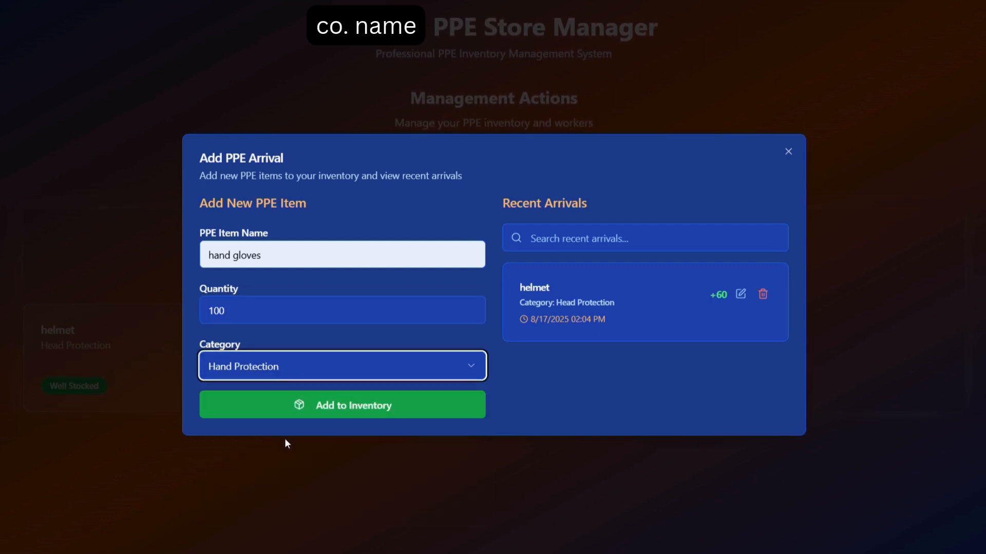
click(378, 409)
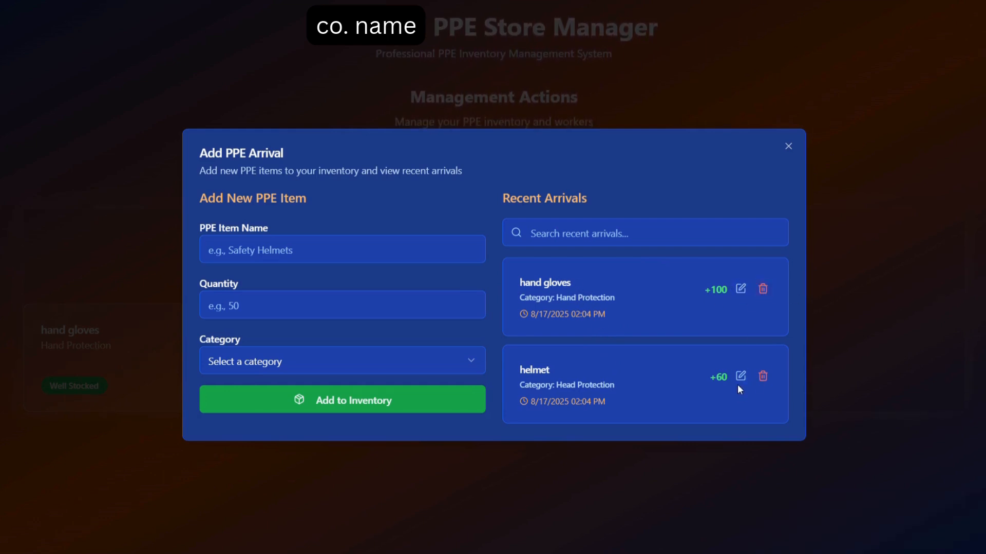
click(788, 147)
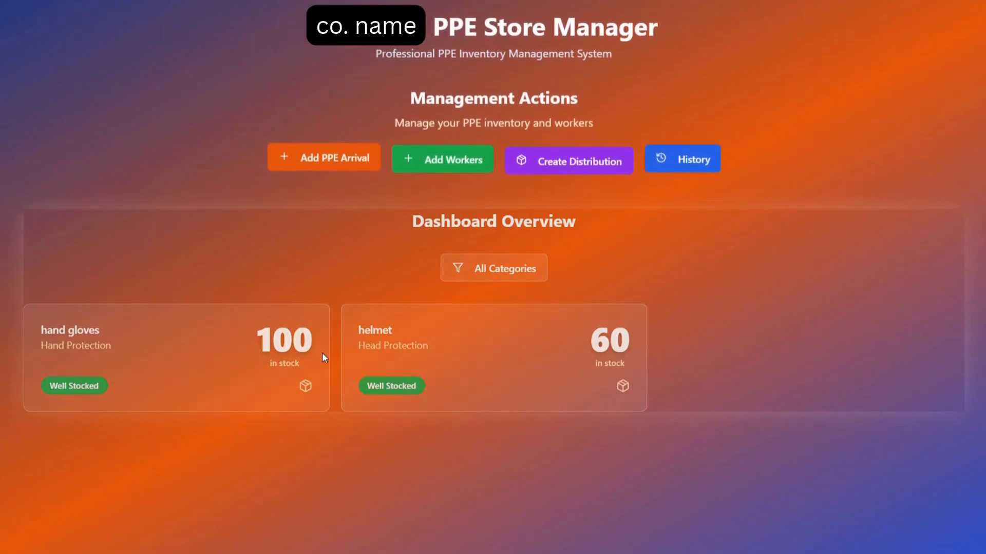
Step: Delete all three existing workers from the registered workers list
click(456, 161)
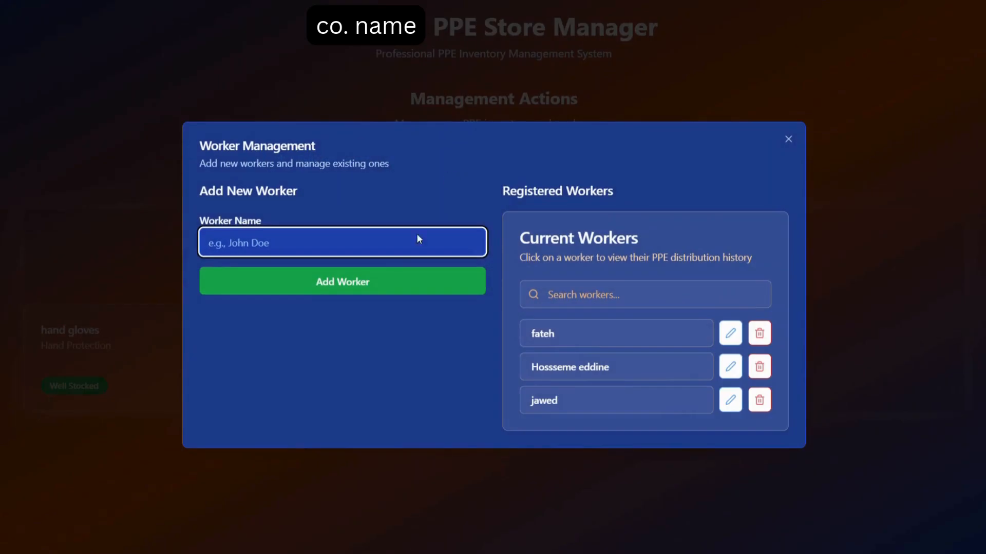
click(756, 340)
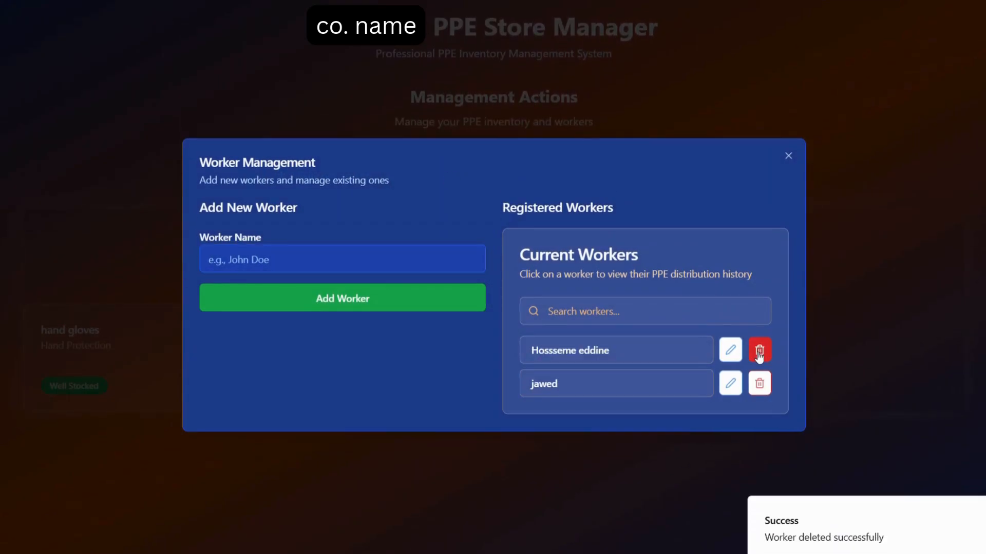
click(759, 357)
click(760, 371)
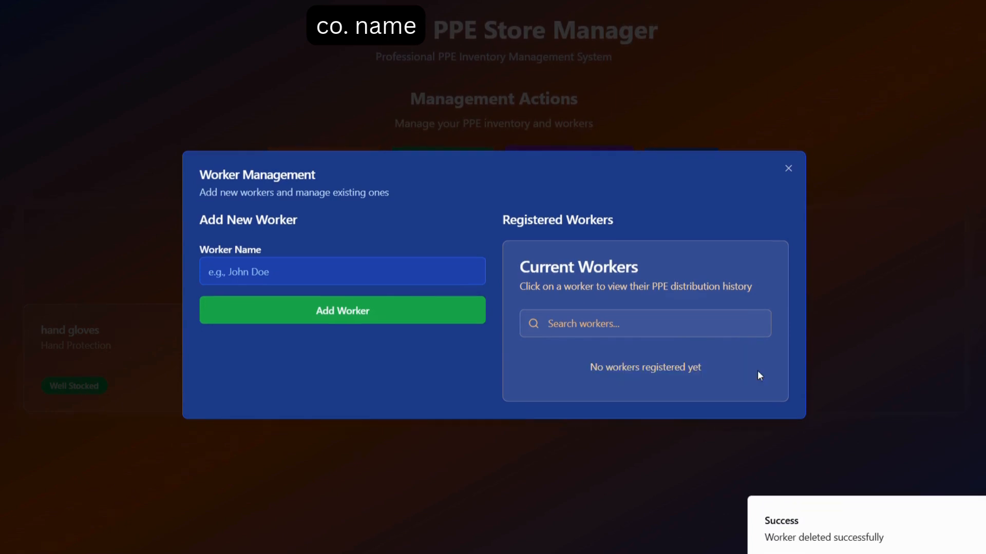
Step: Register a new worker by entering the worker's first name
click(315, 271)
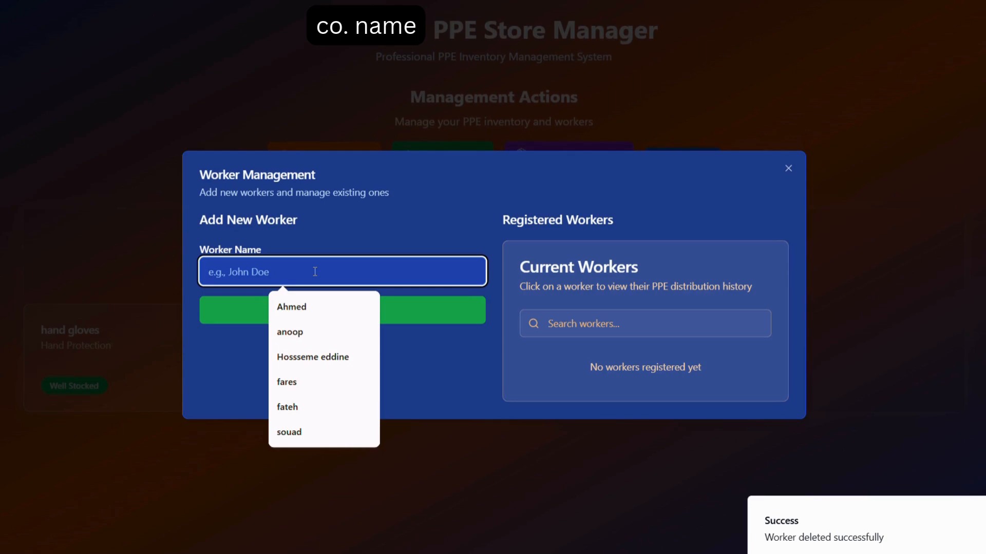
text(michael)
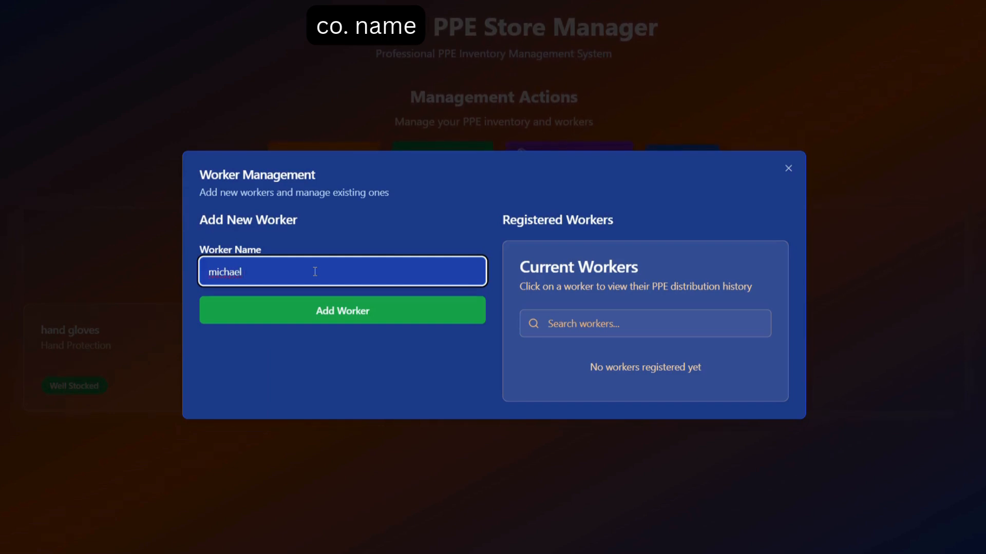
click(344, 320)
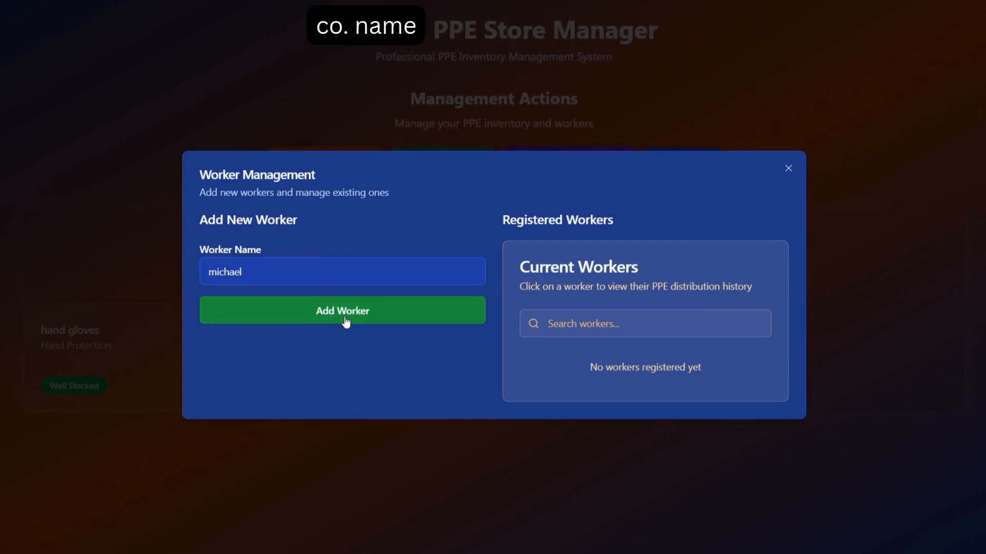
Step: Register a second worker by reusing the two-word name from the saved entries, and close worker management
click(258, 272)
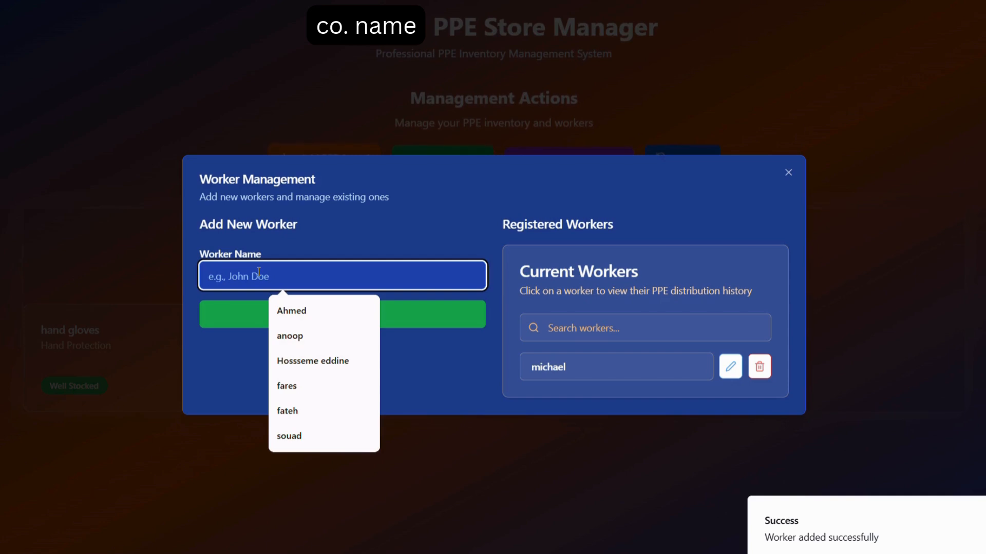
click(318, 362)
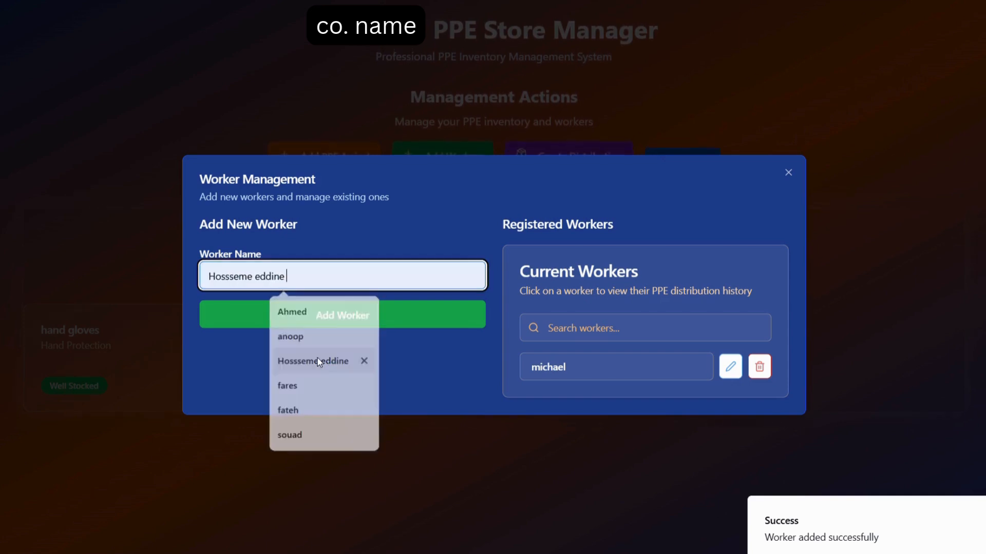
click(379, 315)
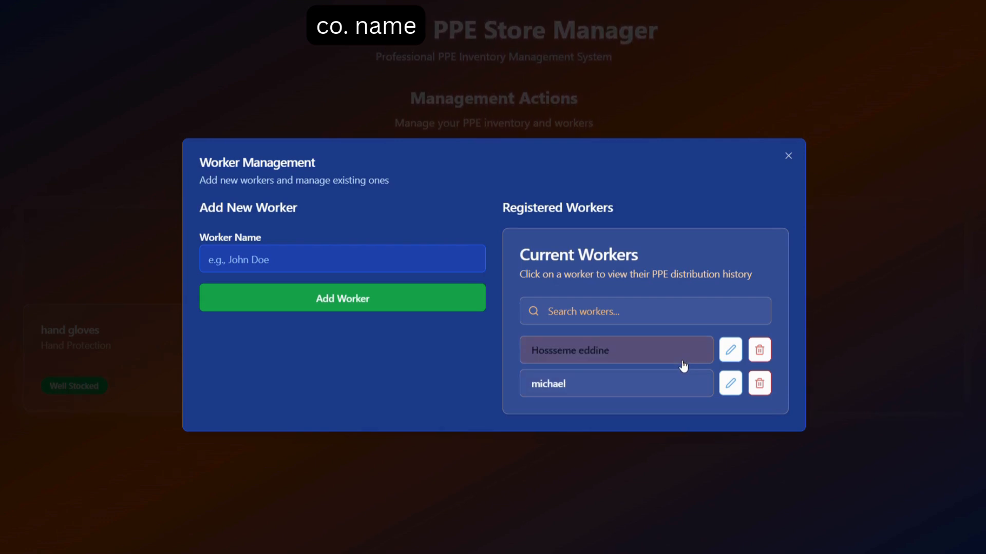
click(314, 264)
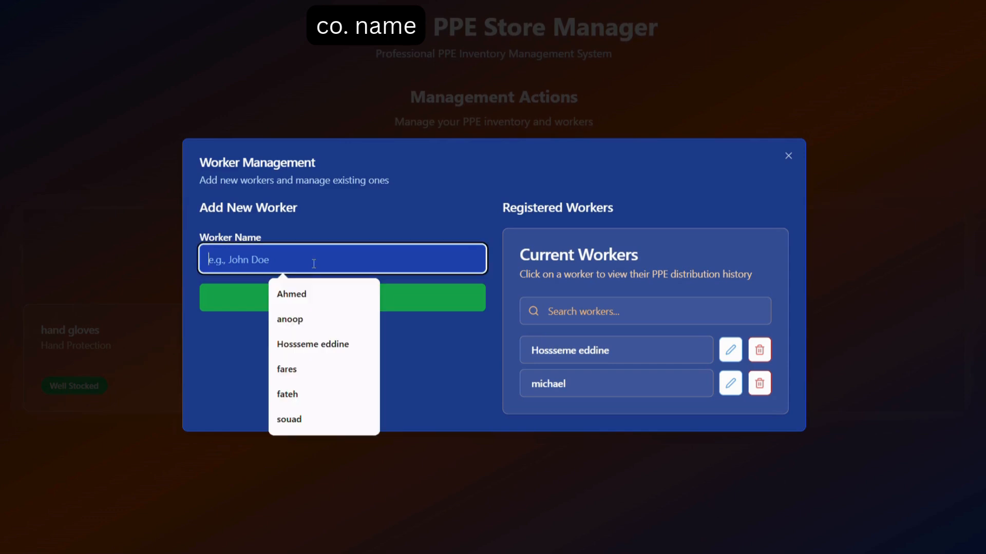
click(447, 350)
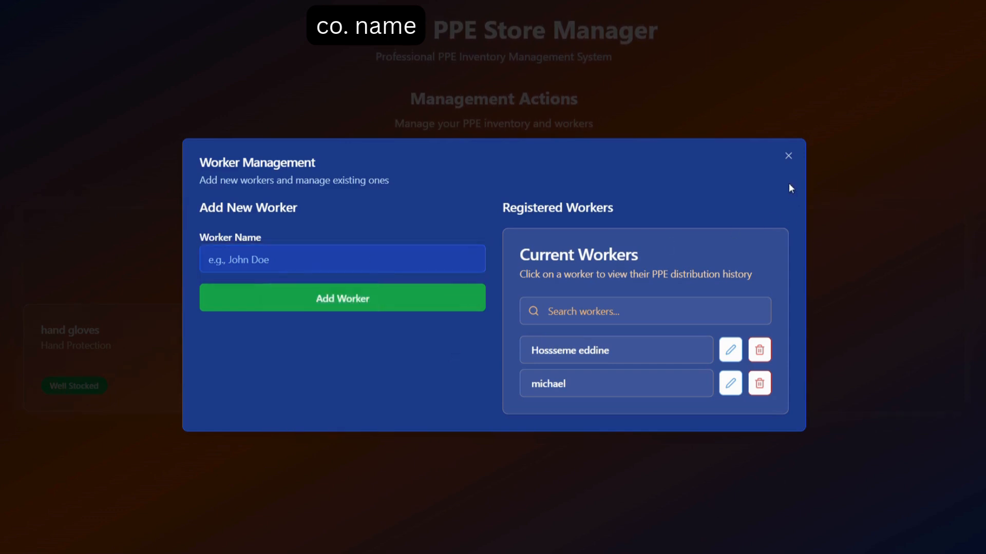
click(788, 157)
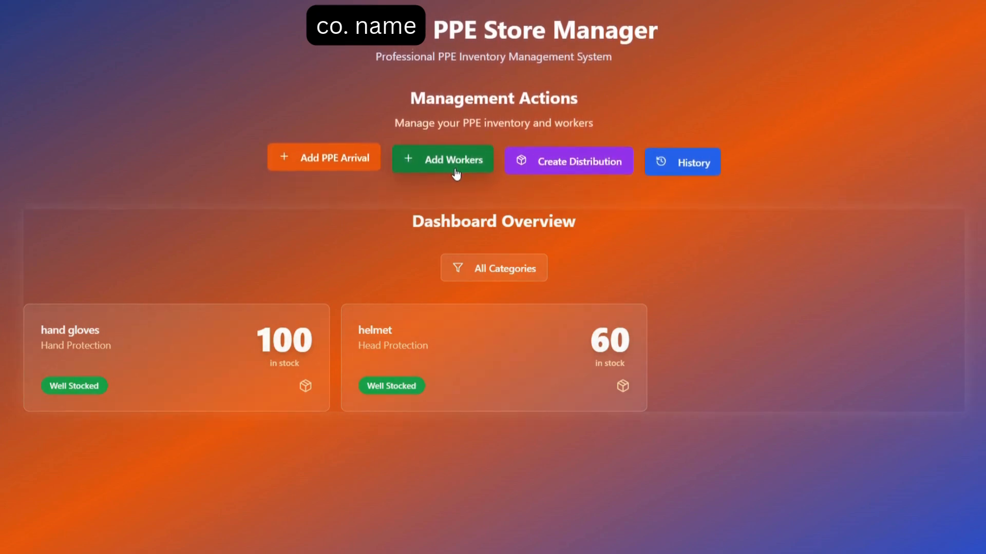
Step: Start a new PPE distribution and select the first of the two newly registered workers as recipient
click(593, 163)
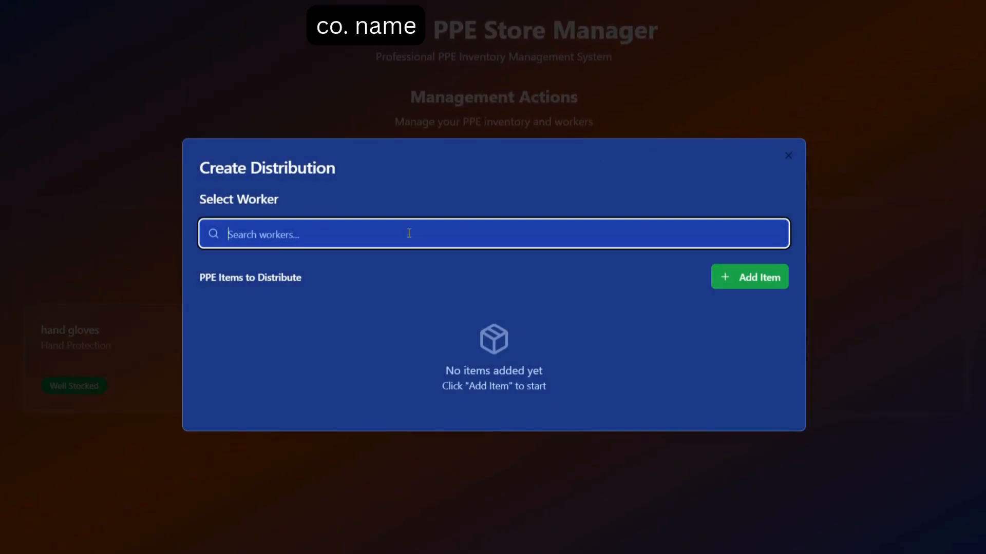
text(h)
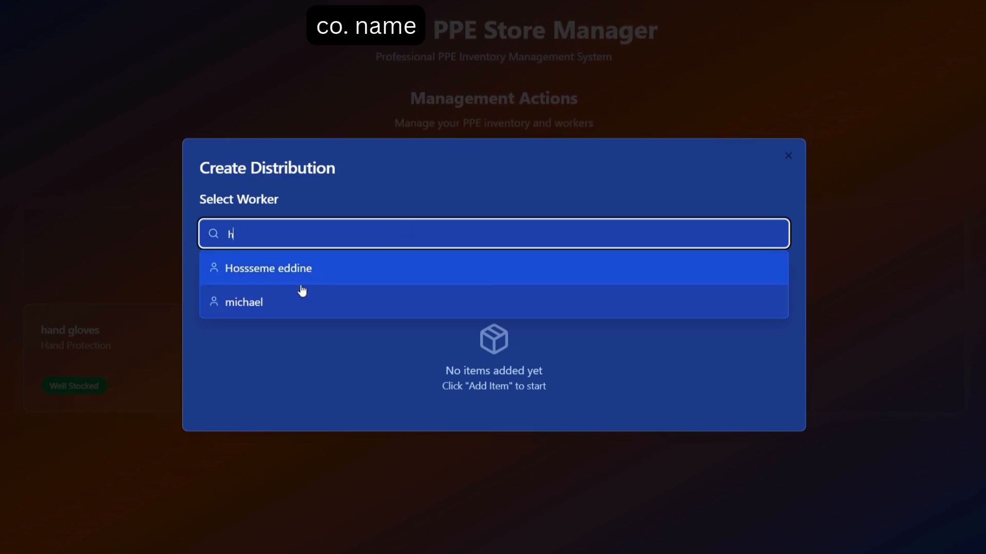
click(292, 301)
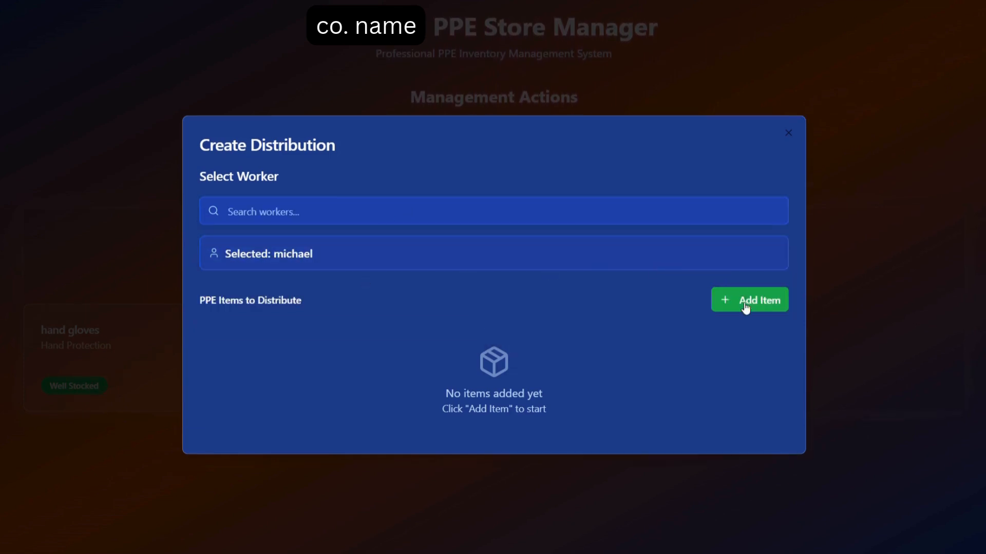
Step: Add helmet to the worker's PPE distribution with a quantity of 2
right_click(763, 301)
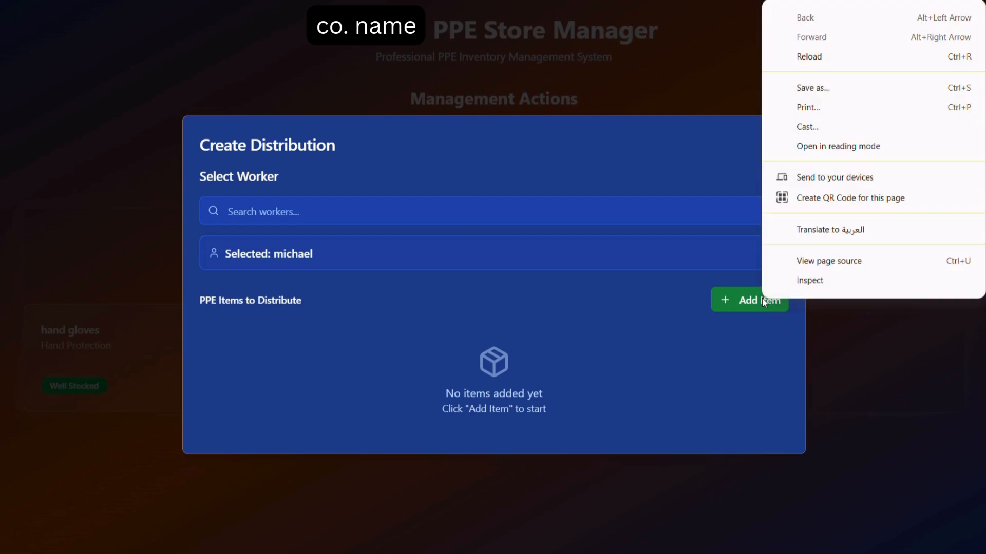
click(763, 301)
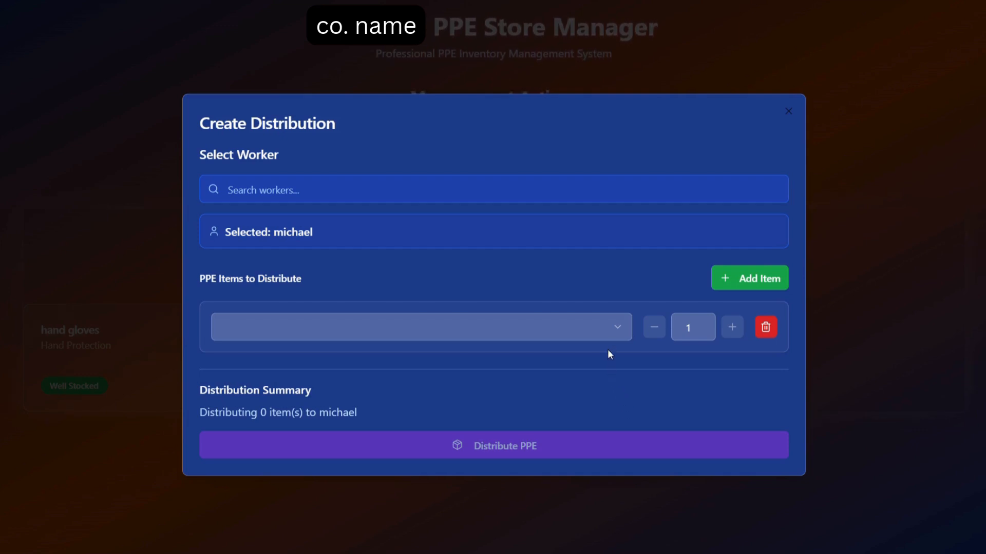
click(616, 335)
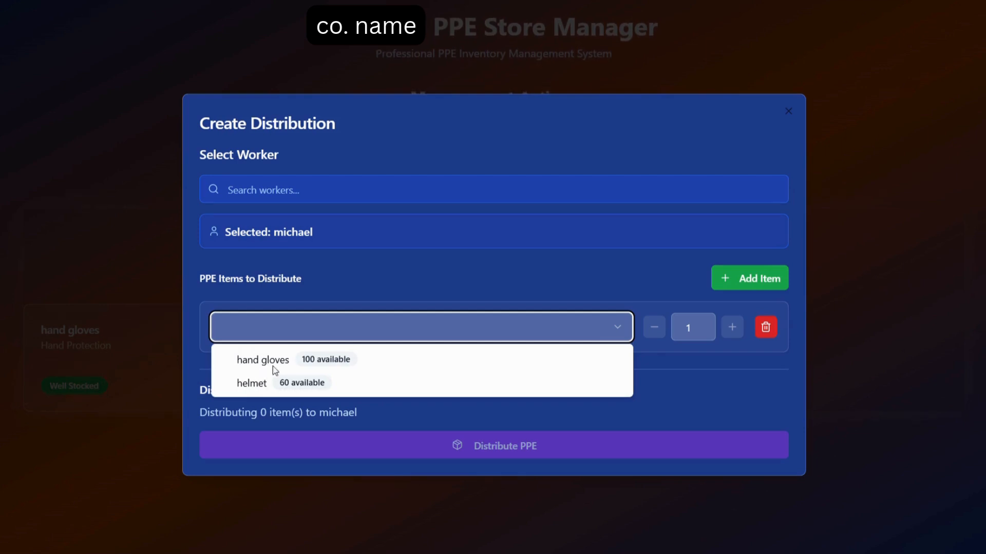
click(252, 384)
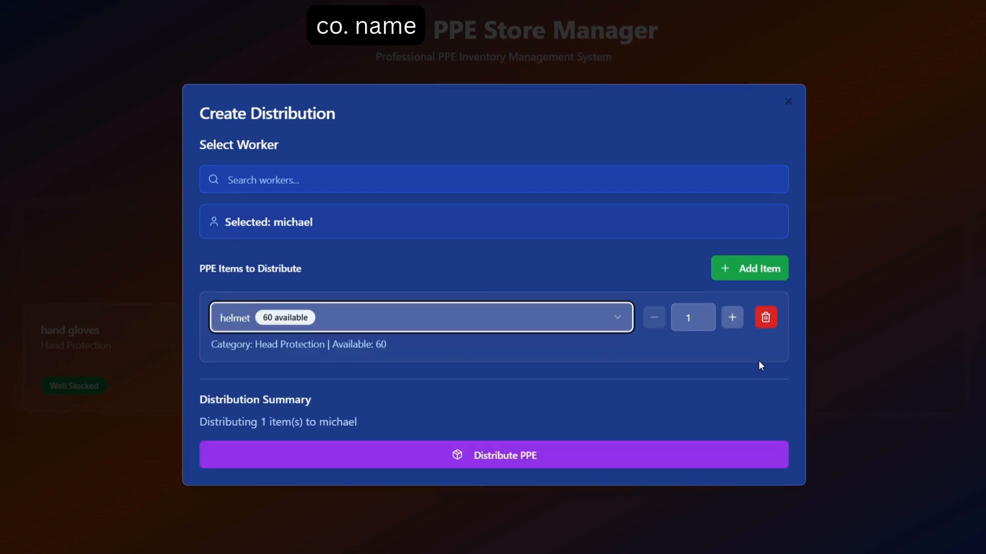
click(733, 318)
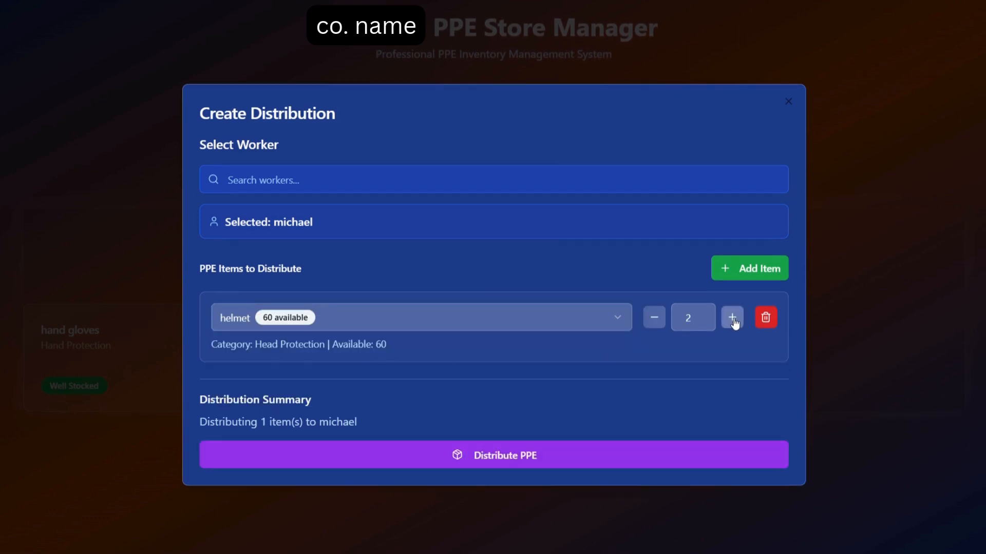
Step: Add hand gloves to the worker's PPE distribution with a quantity of 3 and submit the distribution
click(752, 270)
click(616, 379)
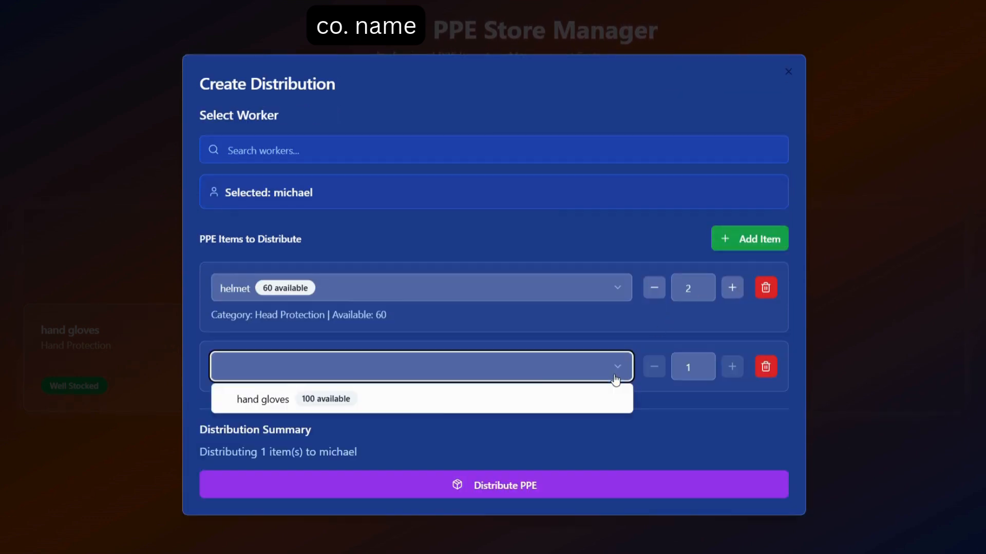
click(272, 400)
click(730, 359)
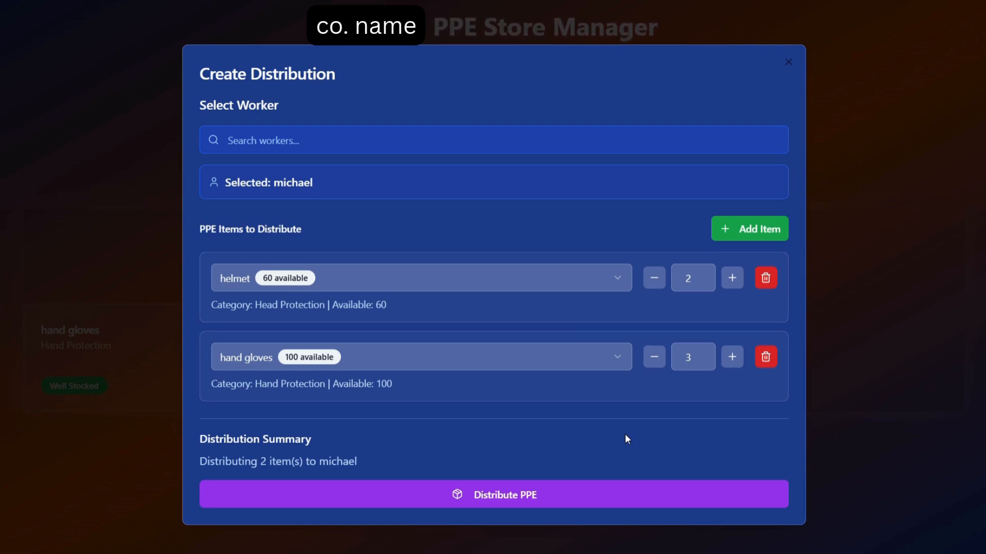
click(553, 502)
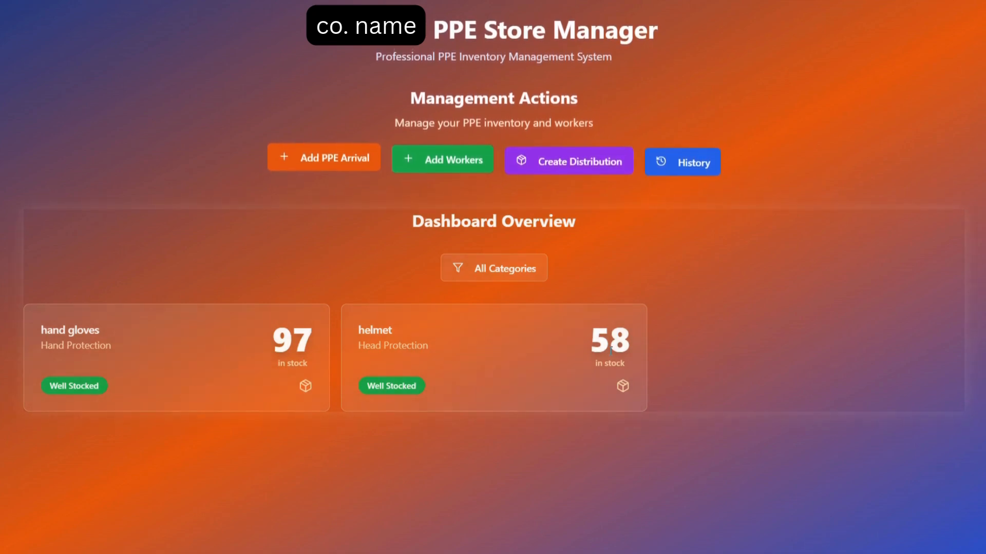
Step: Review the PPE distribution history of the worker who received the items, and close the history
click(686, 160)
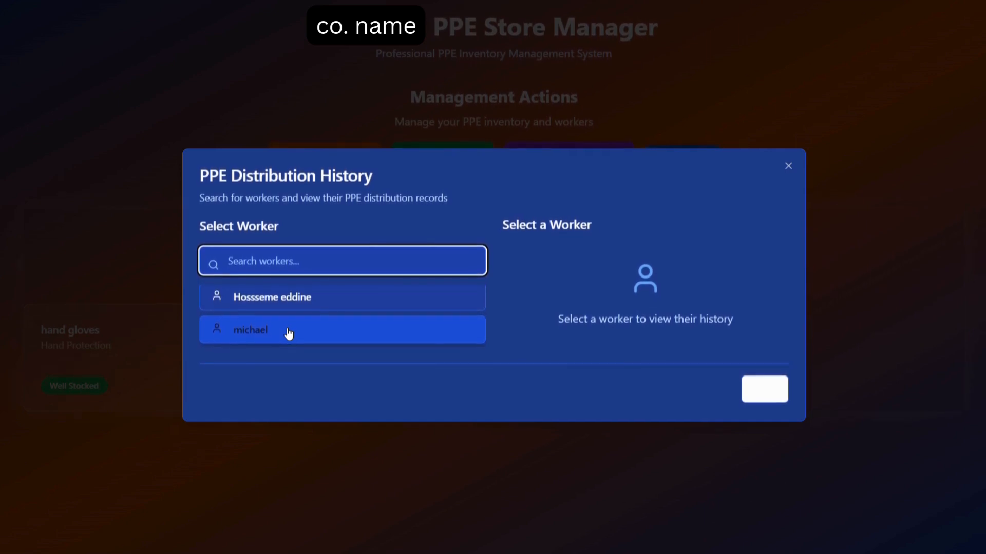
click(289, 332)
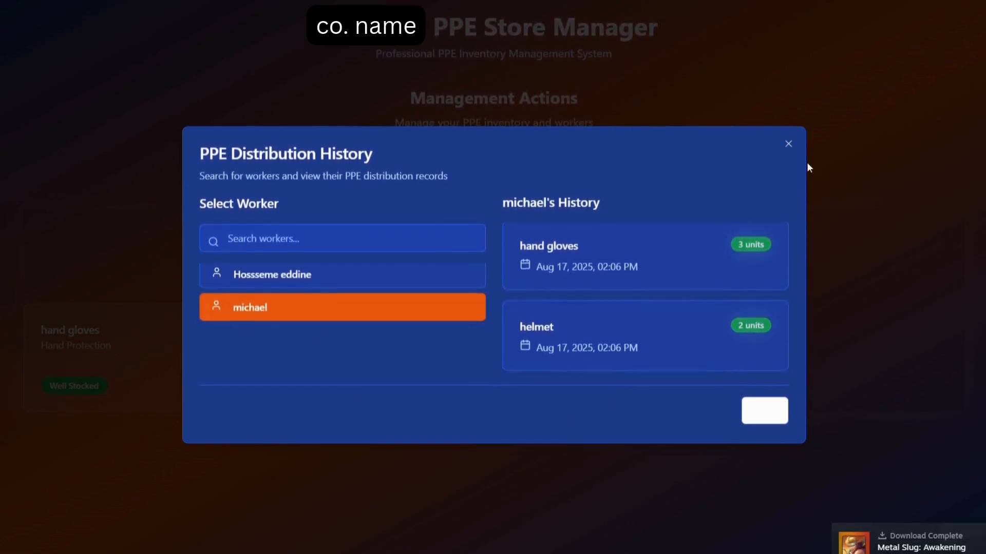
click(788, 145)
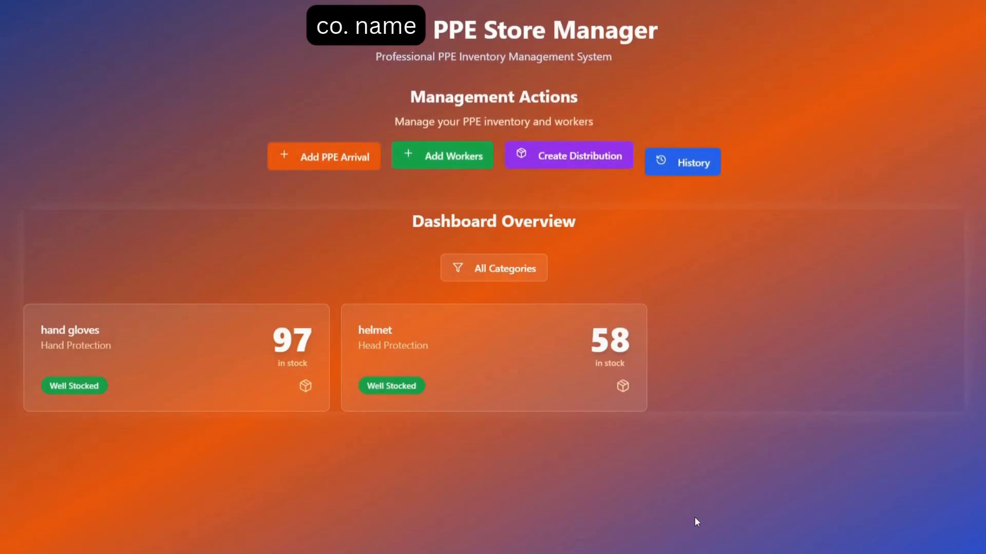